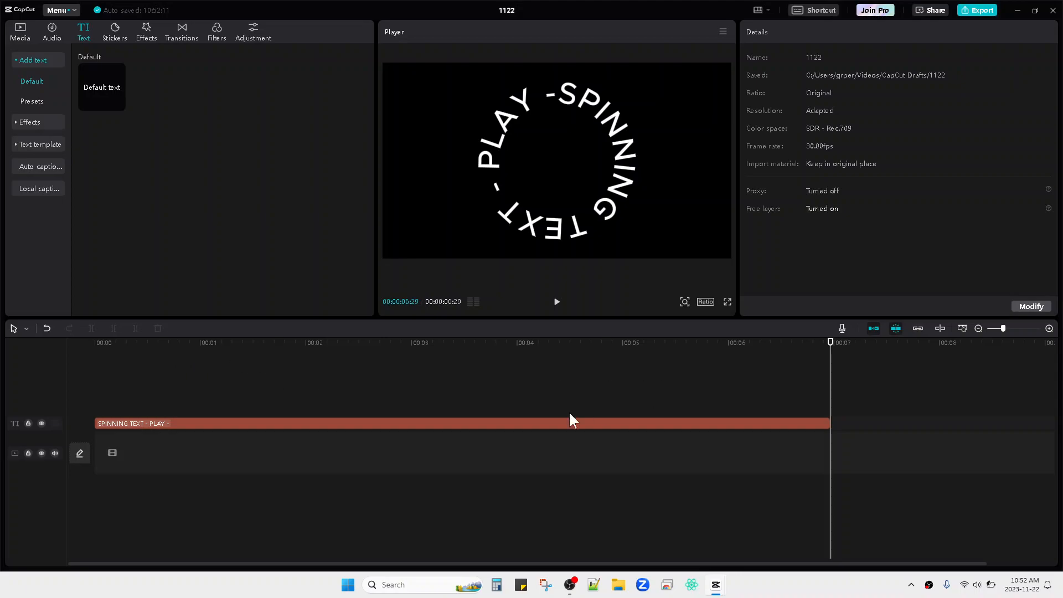
- Replace the existing text clip with a new default text clip and extend it to about 5 seconds 27 frames
left_click(443, 426)
key("Delete")
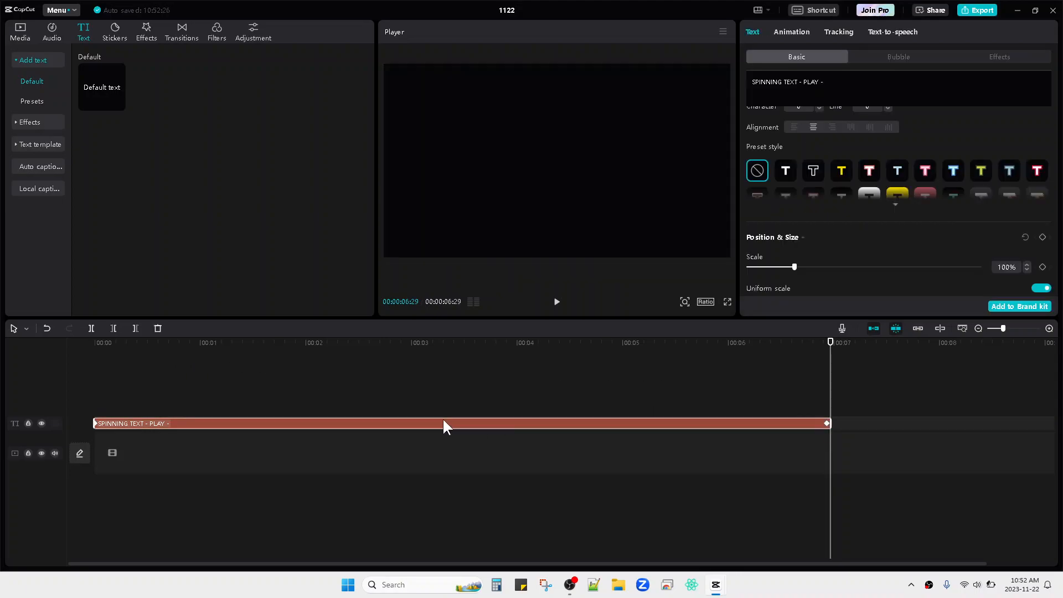
left_click(102, 82)
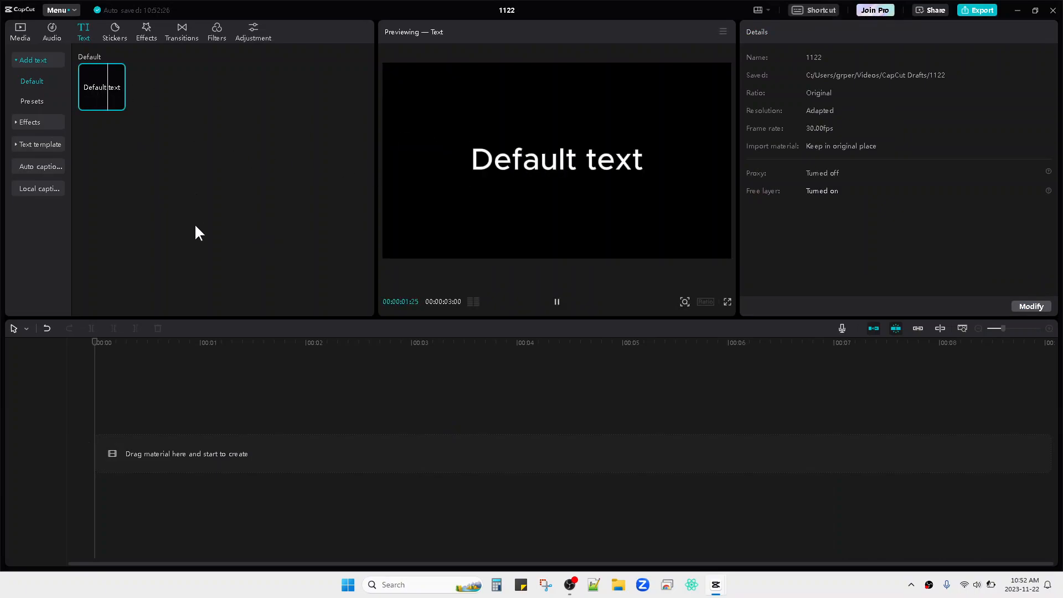
left_click(114, 85)
left_click(118, 103)
left_click_drag(408, 421, 718, 422)
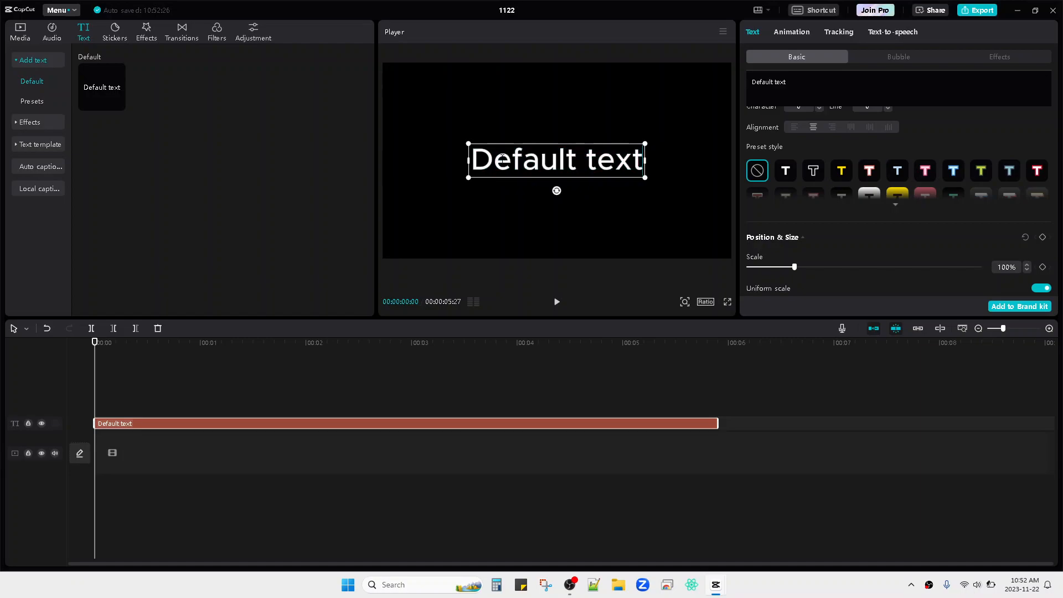
- Change the default text's wording to "SPINNING TEXT - PLAY!"
double_click(532, 158)
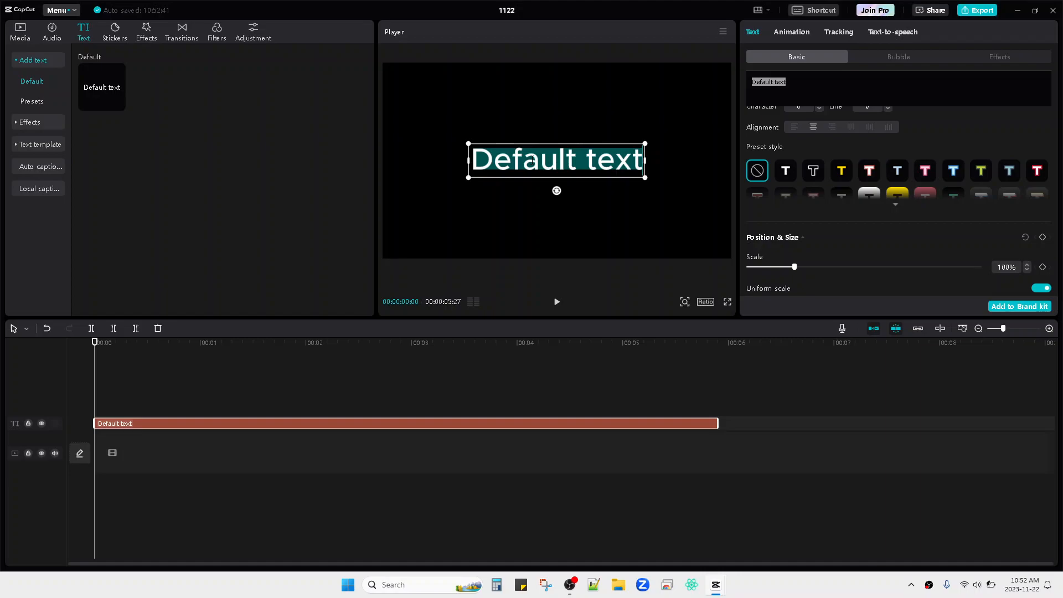
type("SPINNING TE")
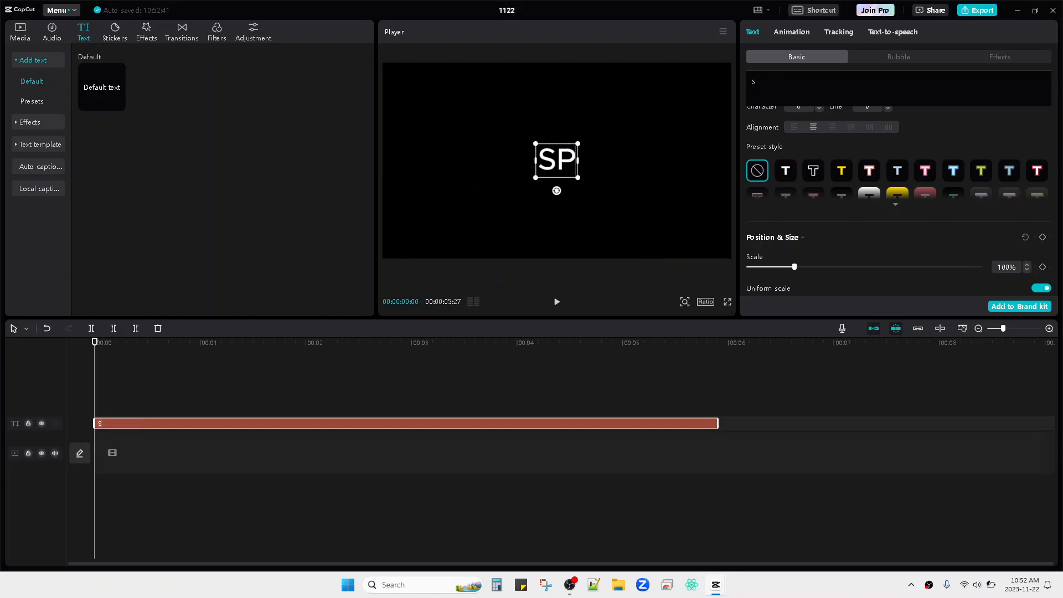
key("BackSpace")
key("BackSpace")
key("BackSpace")
key("BackSpace")
key("BackSpace")
key("BackSpace")
key("BackSpace")
type("ING")
key("BackSpace")
key("BackSpace")
key("BackSpace")
type("NING TEXT - PLAY!")
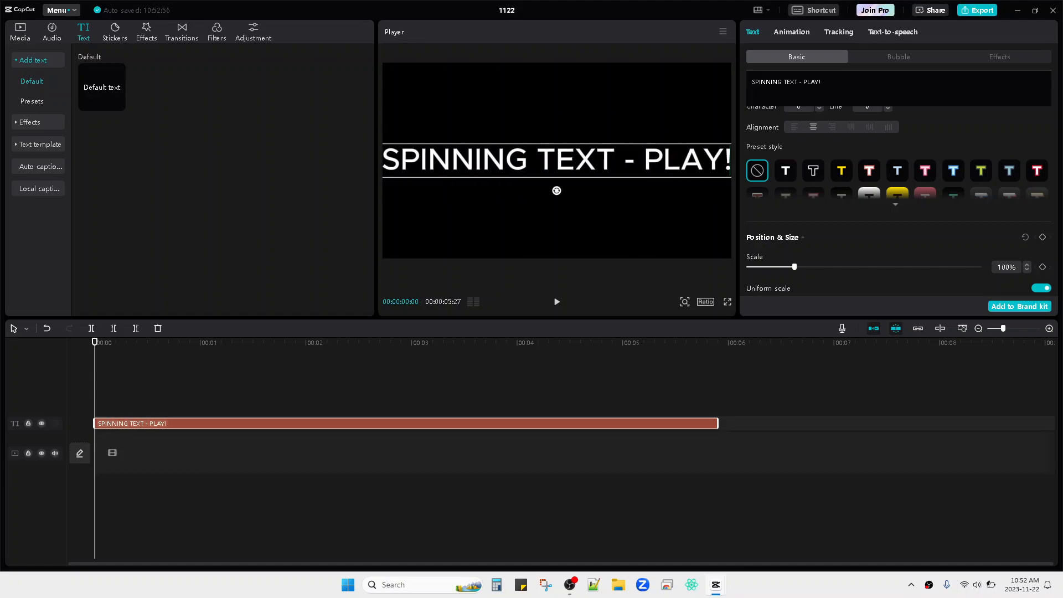
- Enable Curve on the text and set its strength to 360° to form a full circle
left_click(572, 239)
left_click(506, 169)
scroll(995, 144, "down", 10)
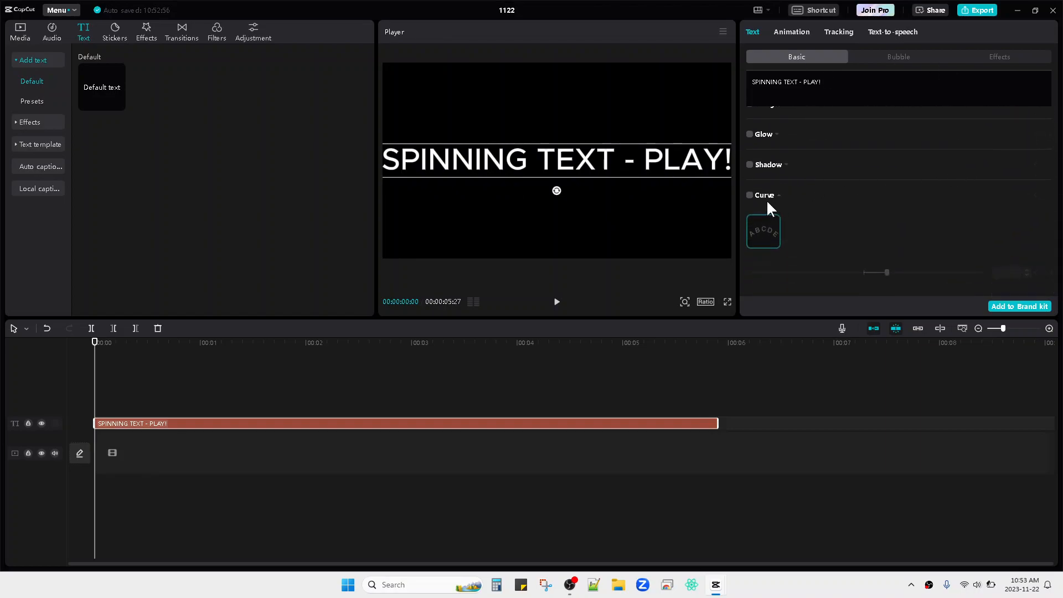
left_click(750, 195)
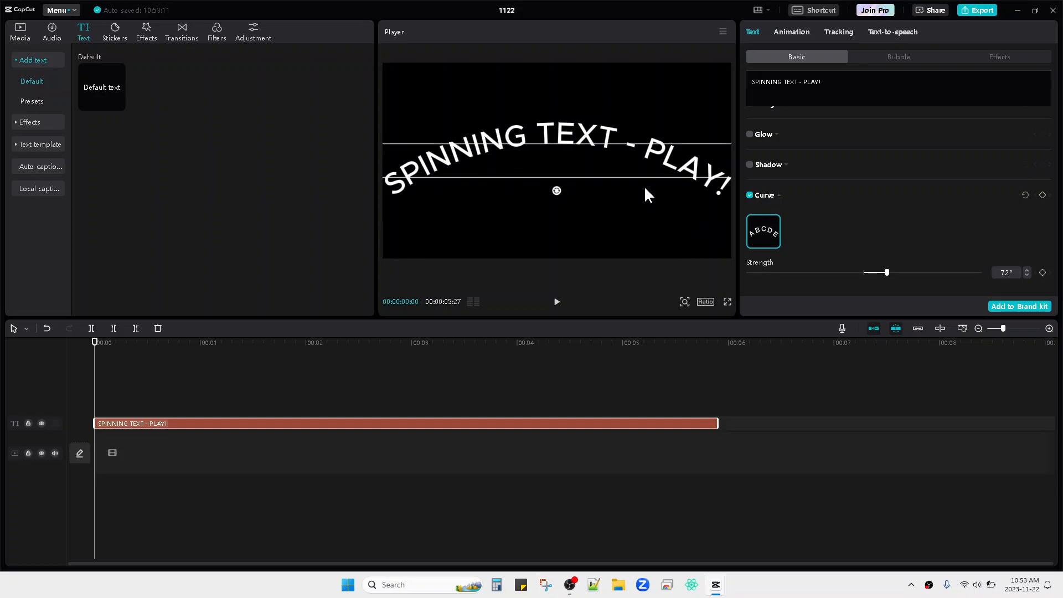
left_click_drag(886, 271, 979, 272)
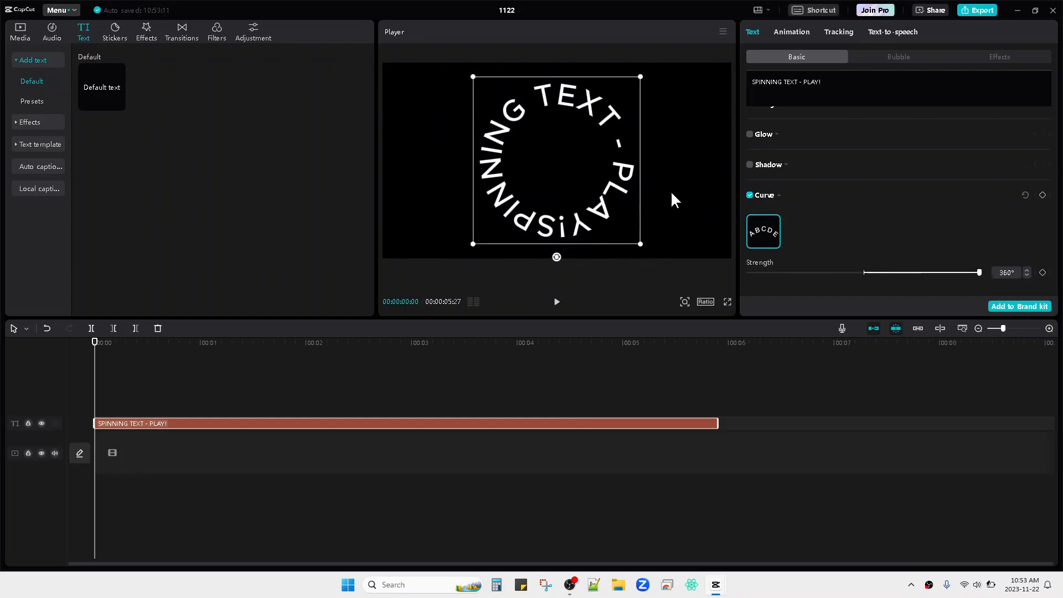
- Add a rotation keyframe at the start of the text clip
scroll(903, 191, "up", 10)
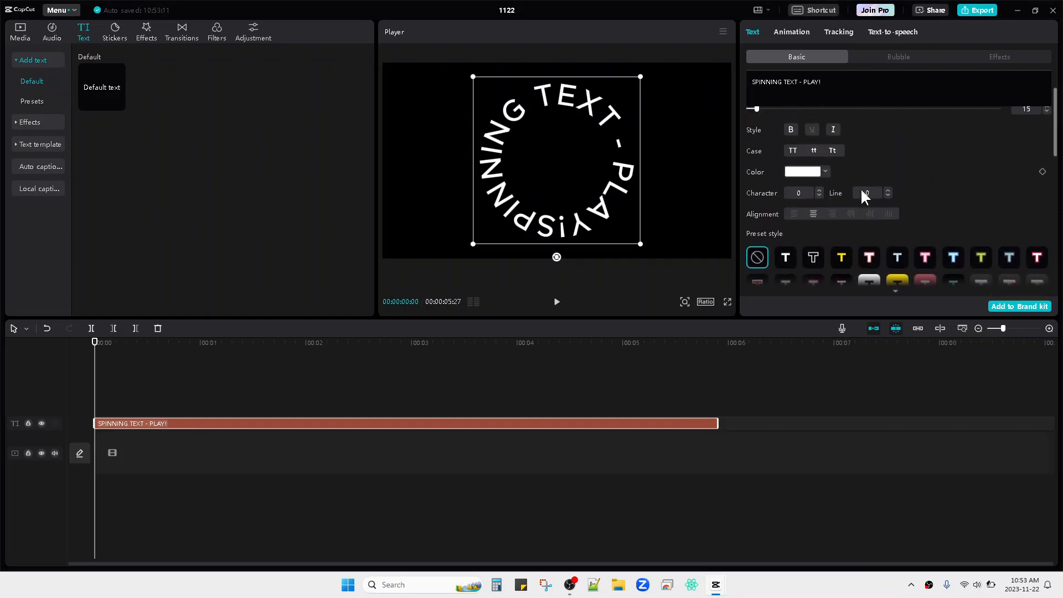
scroll(860, 188, "down", 4)
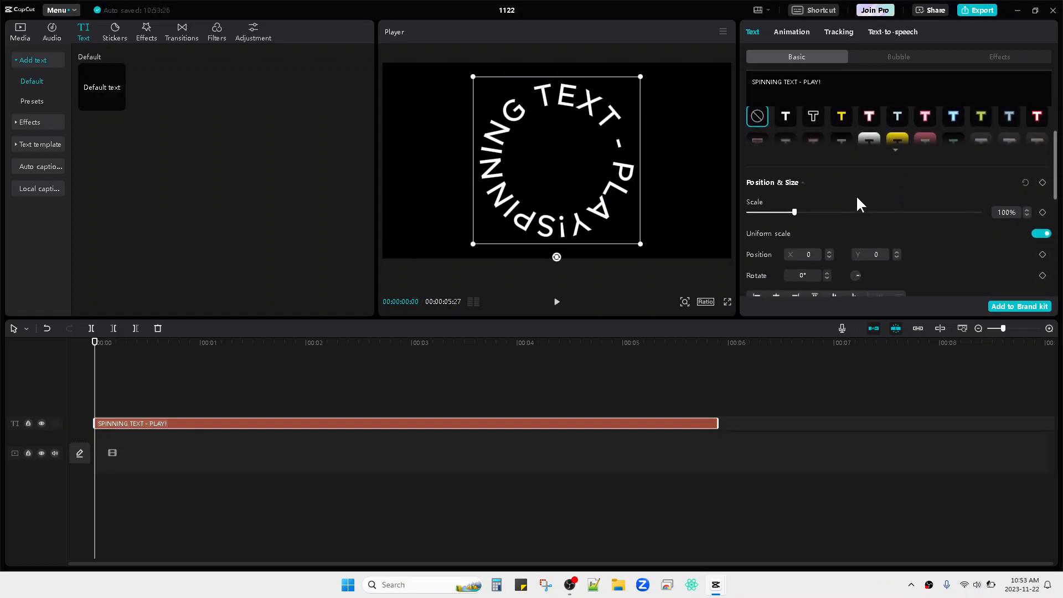
scroll(781, 222, "down", 1)
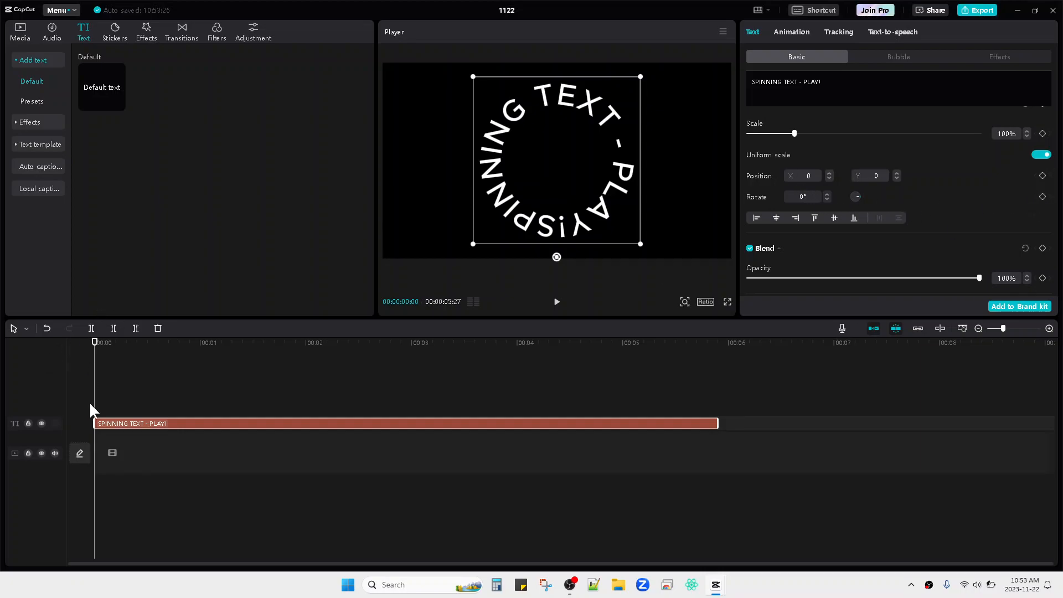
left_click(1042, 197)
- Add a rotation keyframe near the clip's end at 00:00:05:26 and rotate the text circle to 350°
left_click_drag(98, 382, 714, 377)
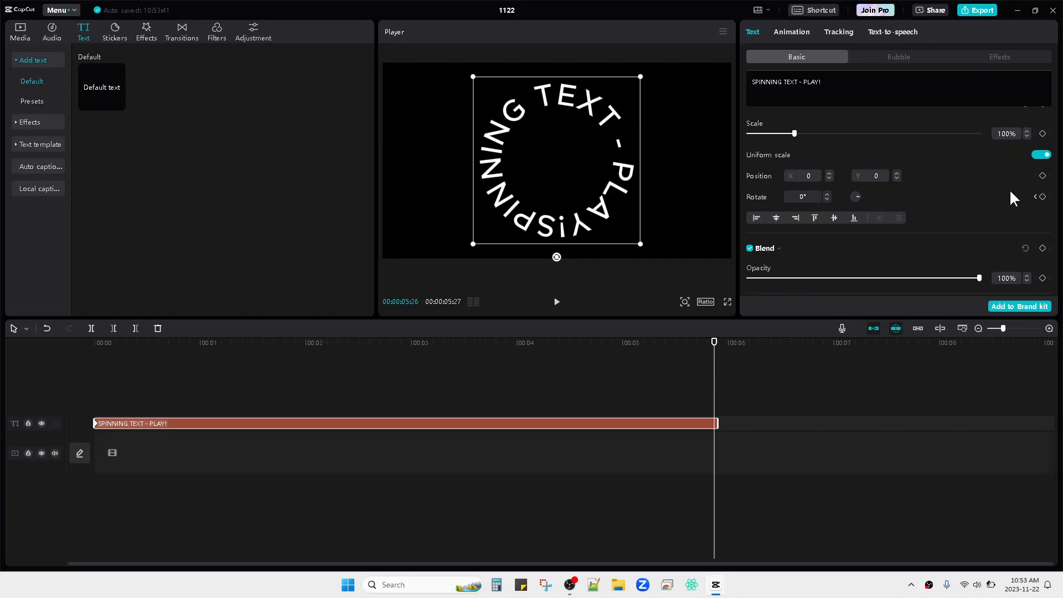
left_click(1043, 197)
left_click_drag(557, 257, 580, 217)
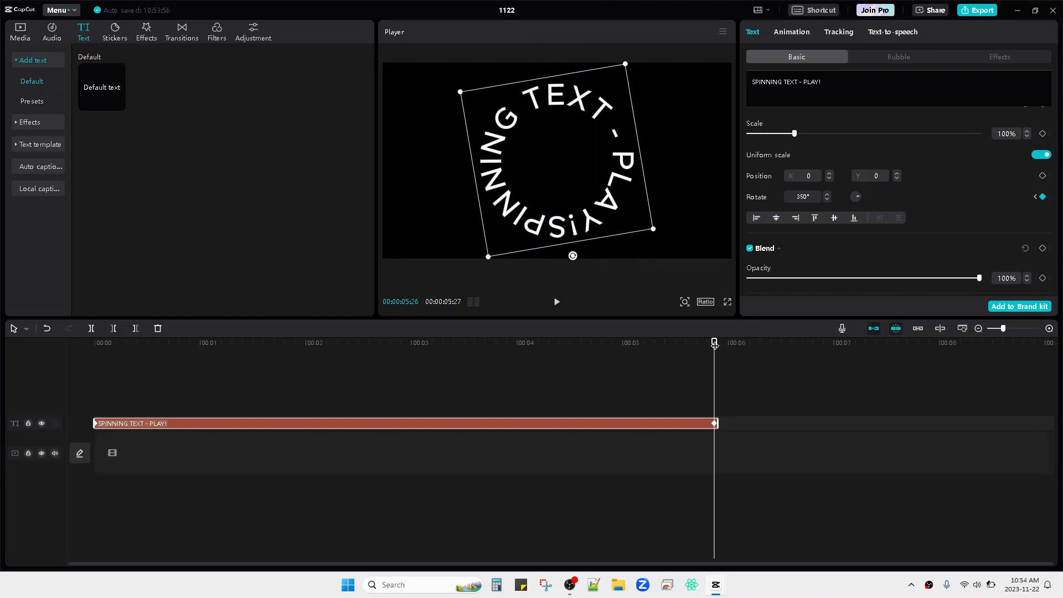
- Play the rotation animation from the start of the timeline to check how the text spins
left_click_drag(714, 344, 97, 372)
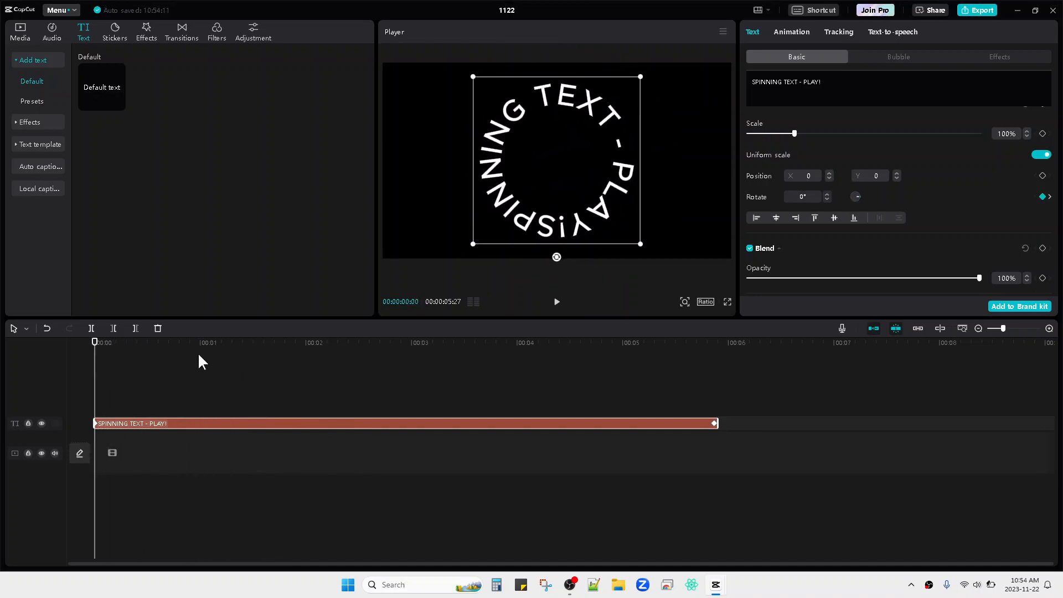
key("space")
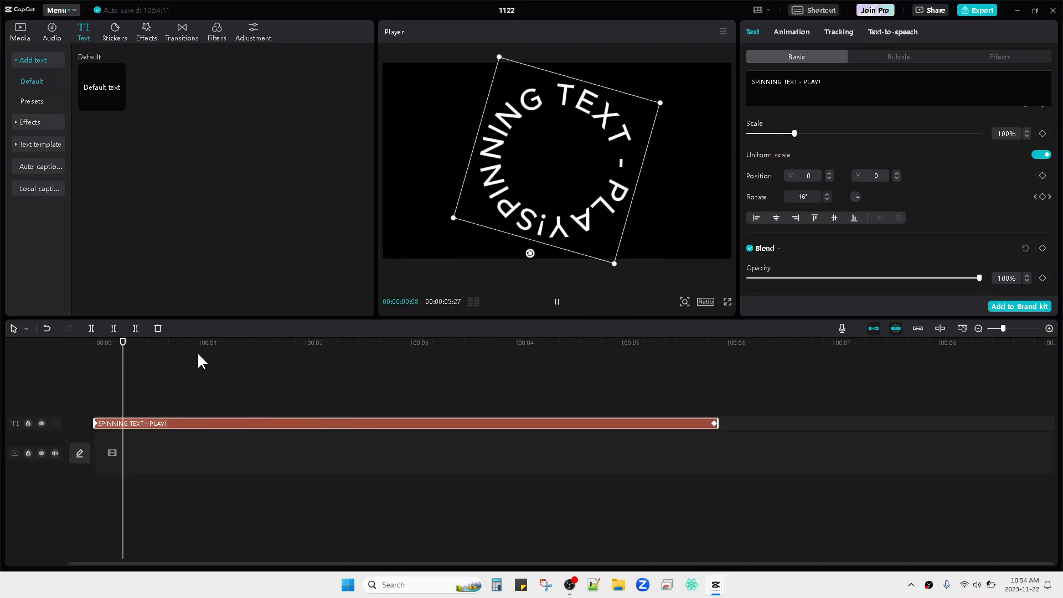
left_click(409, 201)
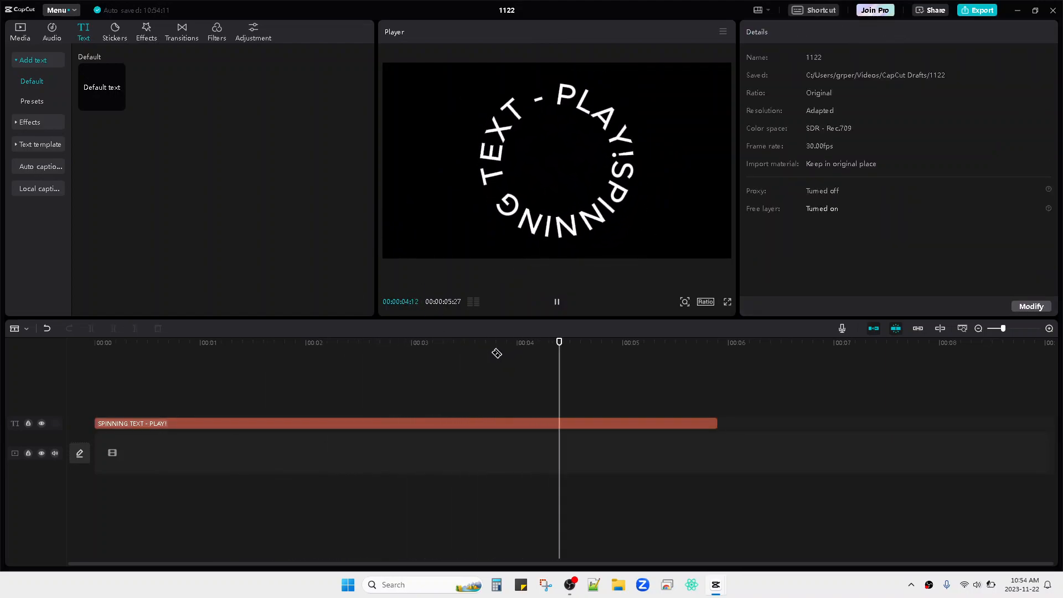
key("space")
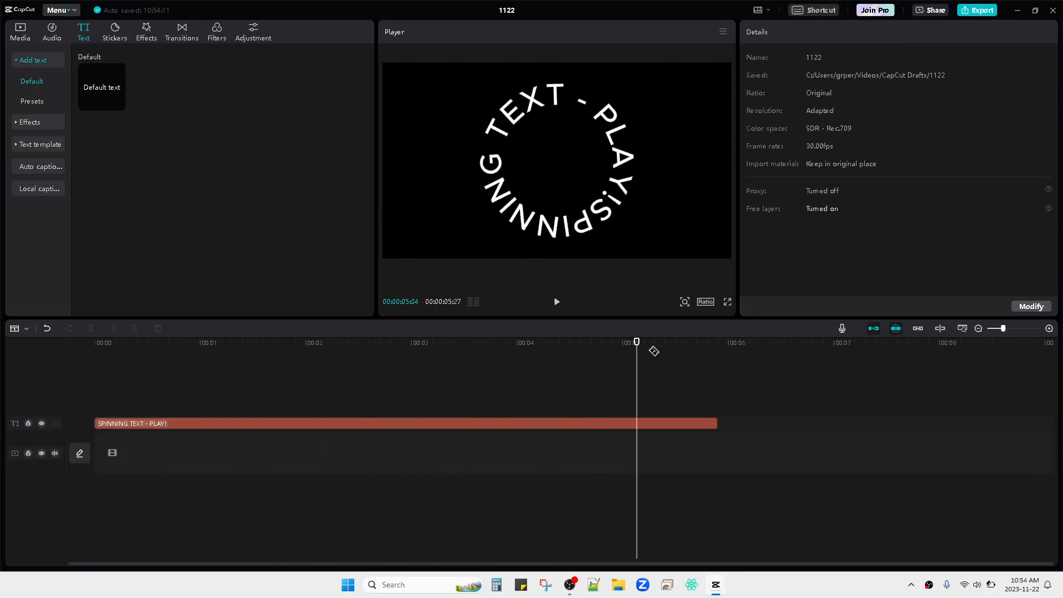
left_click(567, 423)
key("ctrl+z")
left_click(671, 384)
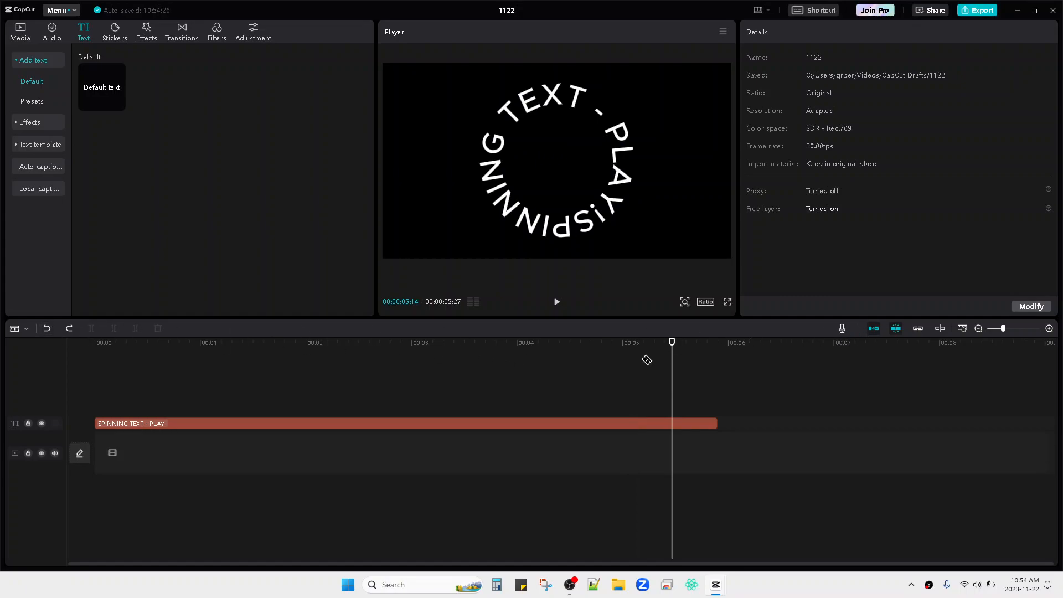
key("space")
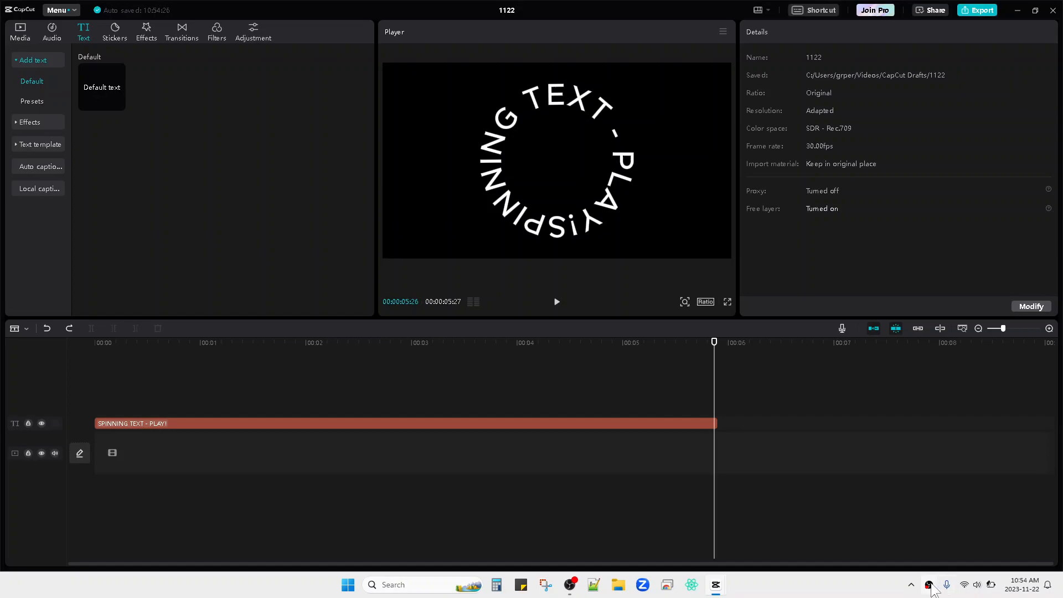
left_click(609, 412)
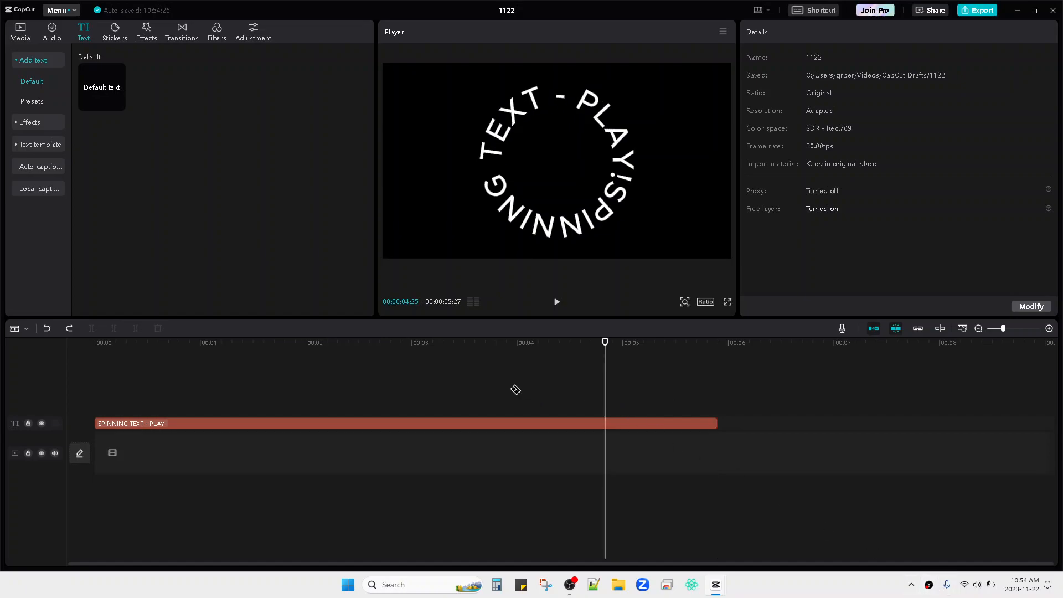
left_click(546, 382)
left_click(535, 381)
key("Right")
- Using the Select tool, extend the text clip to 10 seconds and move its last rotation keyframe to the new clip end
left_click(26, 330)
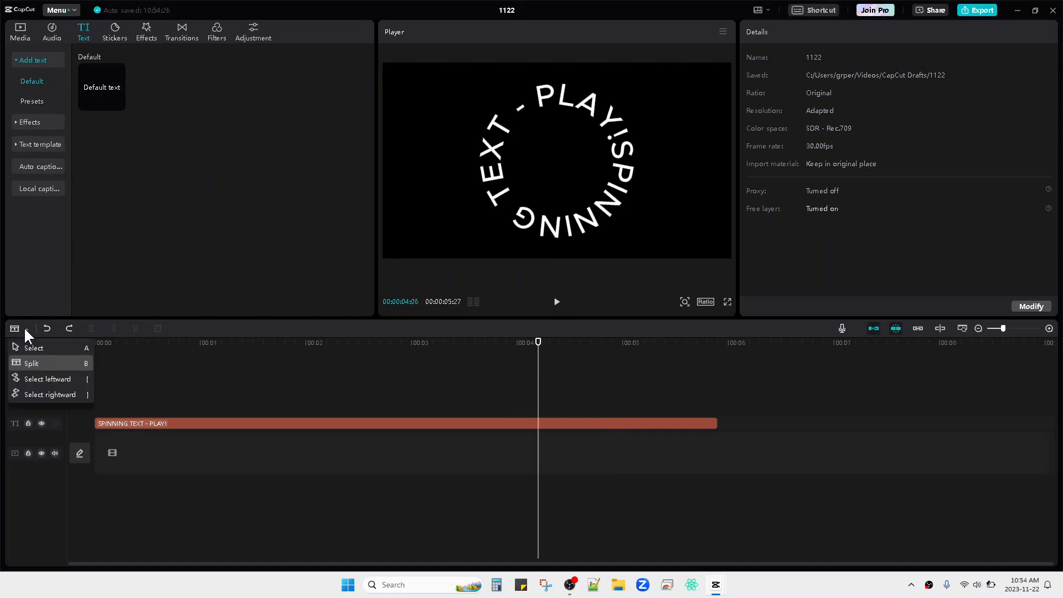
left_click(34, 345)
left_click(569, 424)
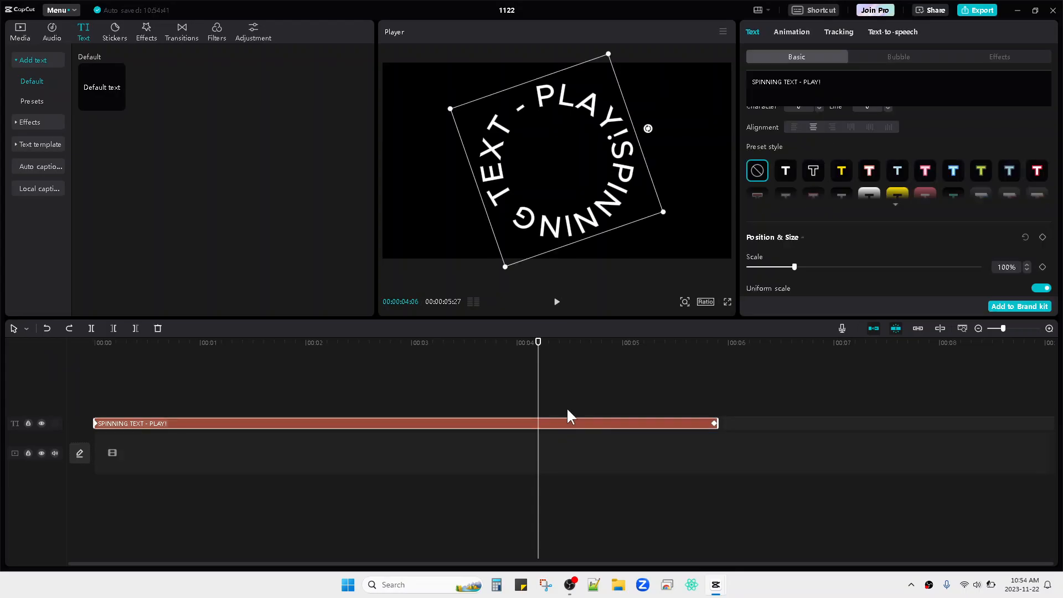
left_click_drag(721, 422, 995, 419)
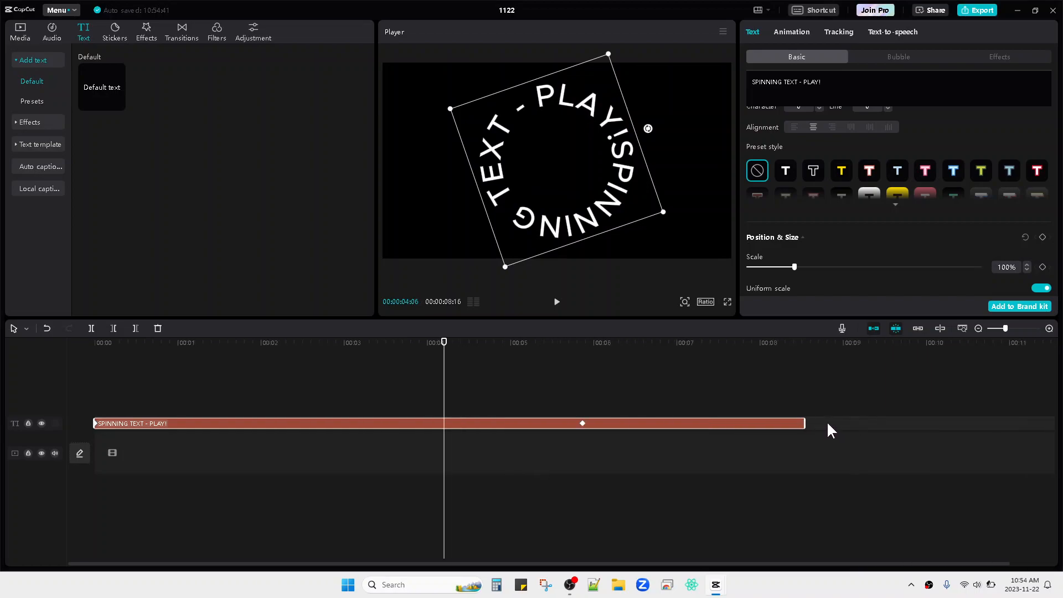
left_click_drag(805, 423, 927, 423)
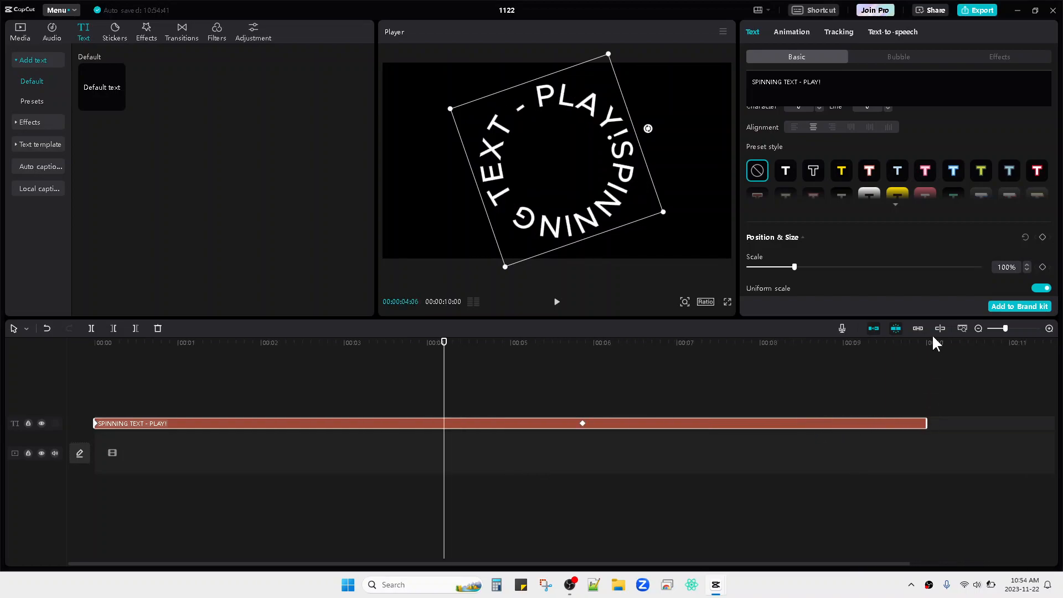
left_click(583, 423)
left_click_drag(582, 423, 923, 438)
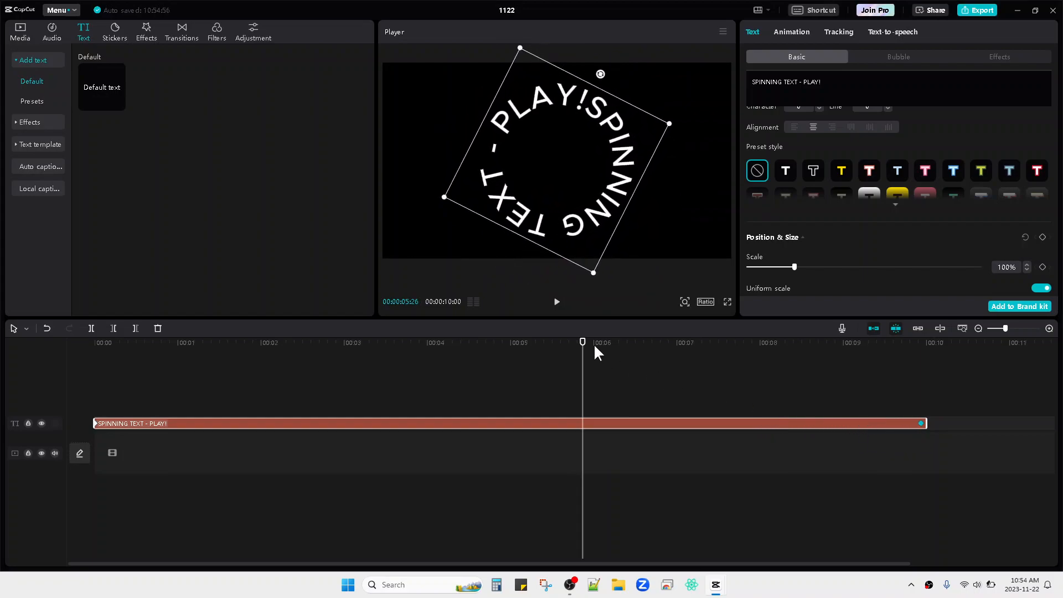
- Play the lengthened text clip from the beginning to check the slower spin
left_click_drag(582, 342, 55, 320)
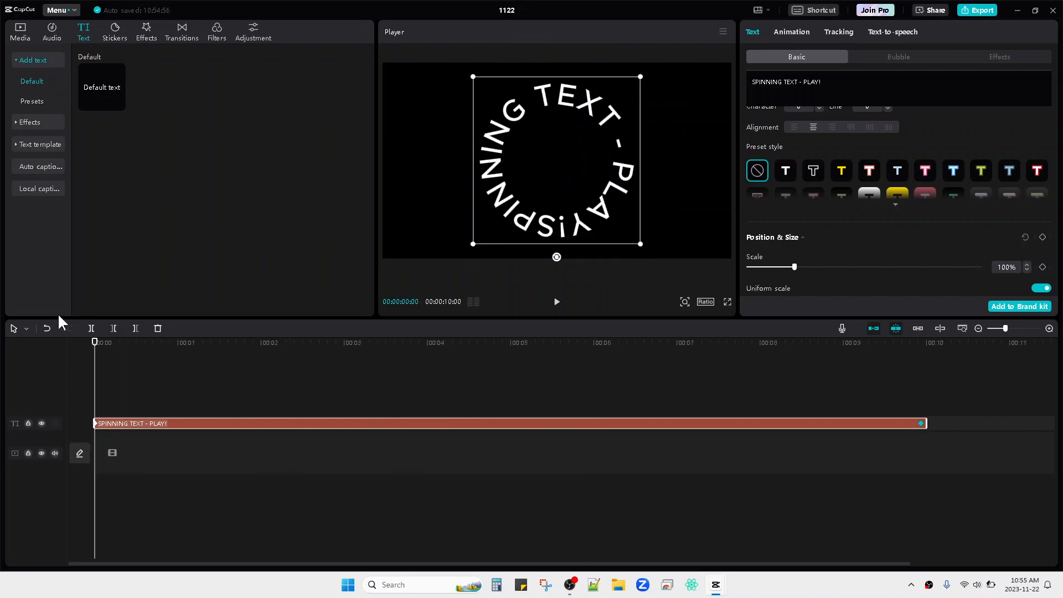
left_click(426, 244)
key("space")
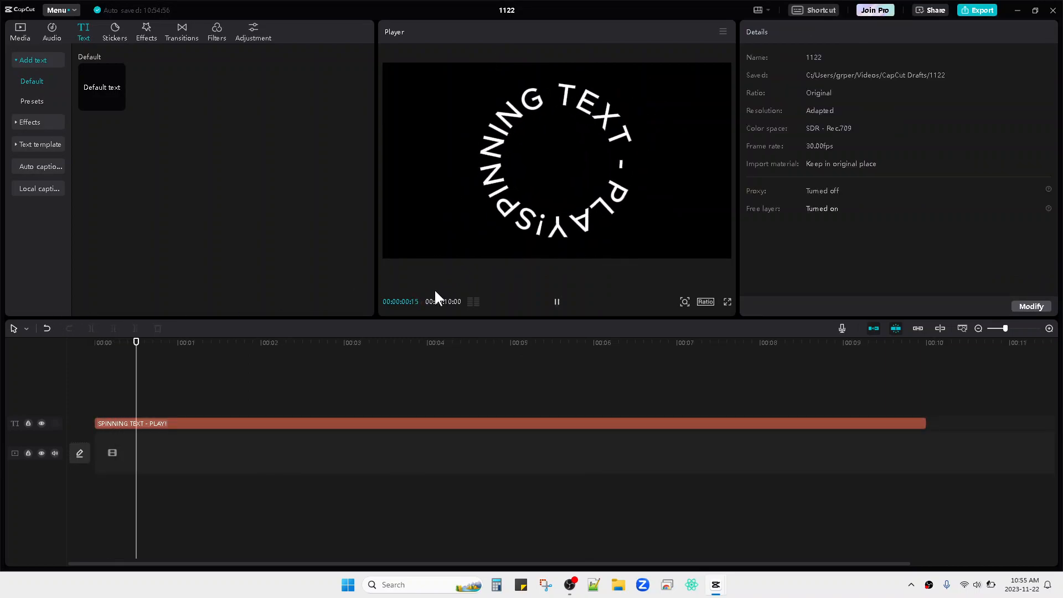